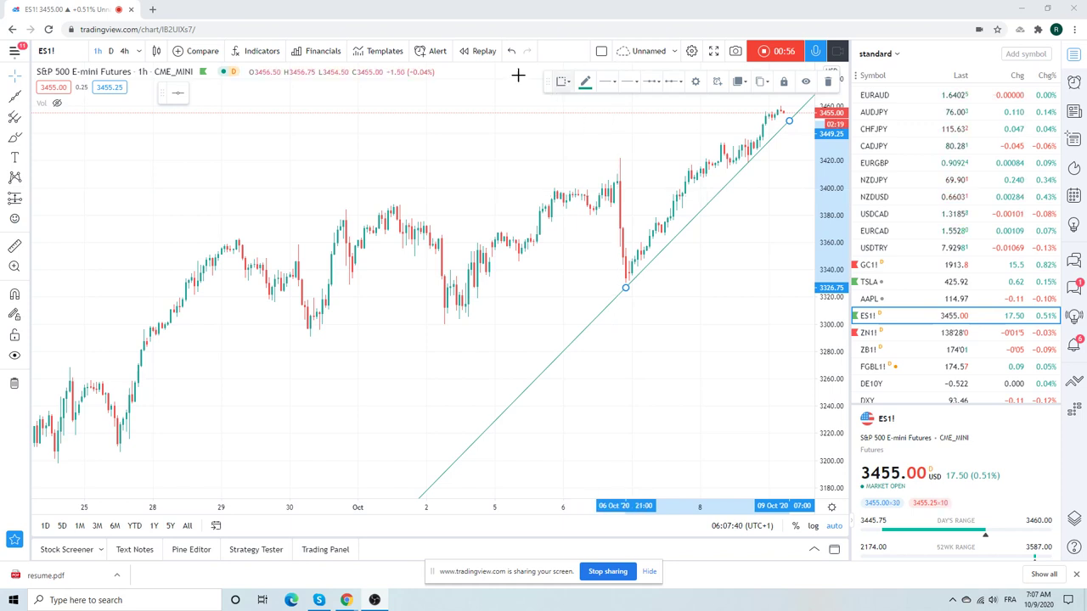
# Put ES1! on daily candles and zoom so the rising October trendline shows past the latest bars
pyautogui.click(111, 51)
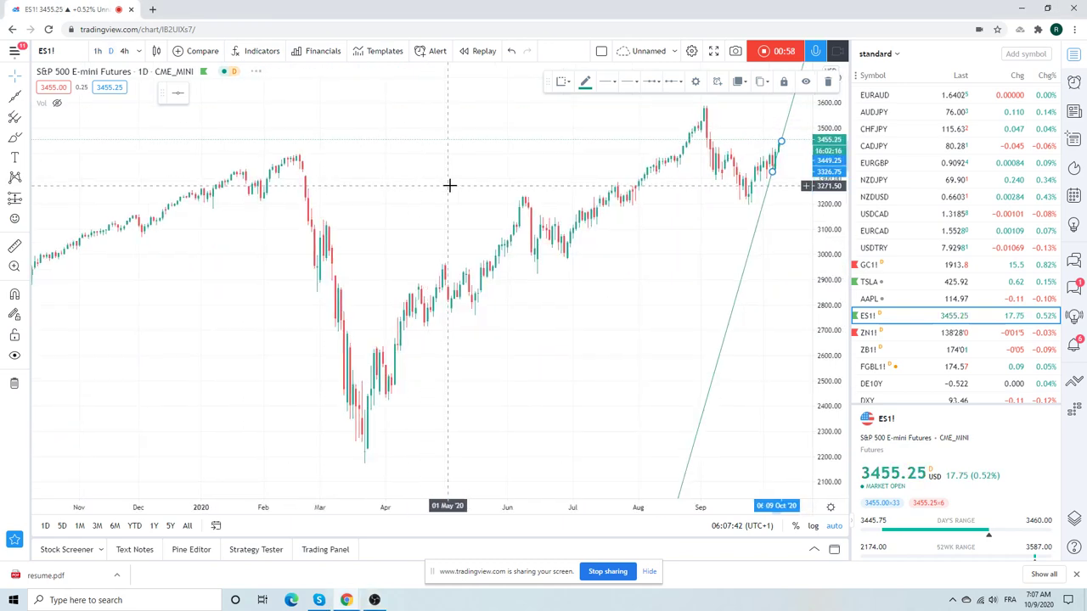
pyautogui.scroll(5, 449, 185)
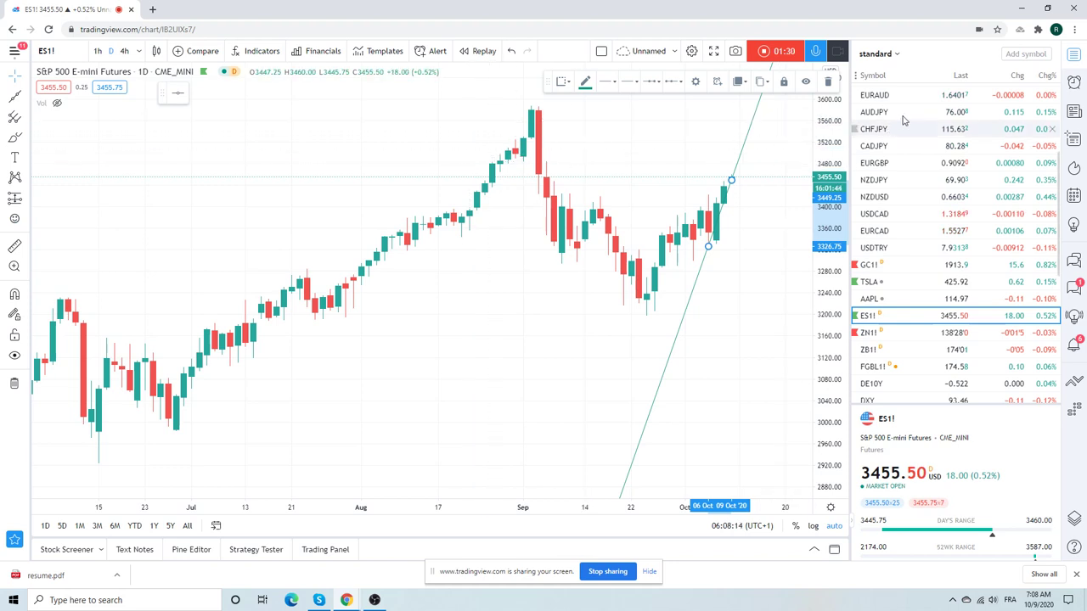
pyautogui.scroll(-2, 904, 124)
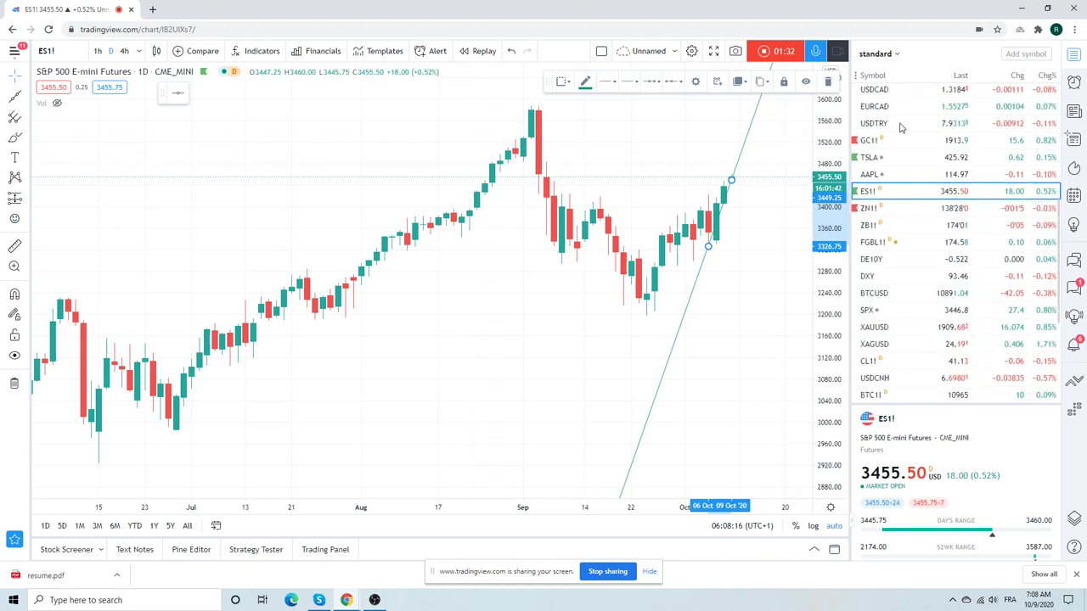
pyautogui.scroll(3, 902, 127)
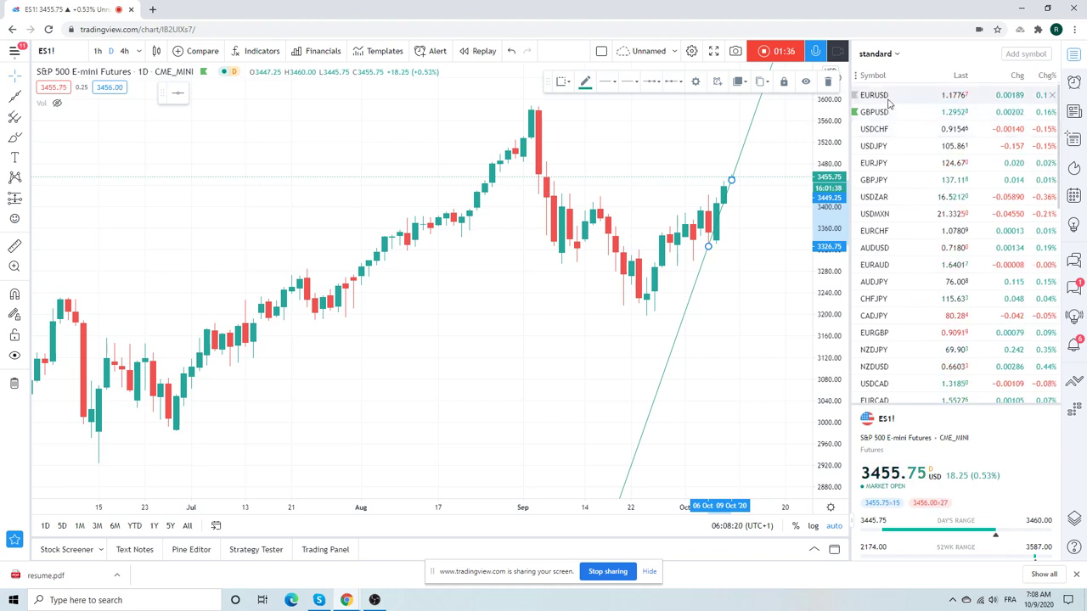
# Open EURUSD from the watchlist on 4-hour candles, zoomed out to mid-September
pyautogui.click(889, 101)
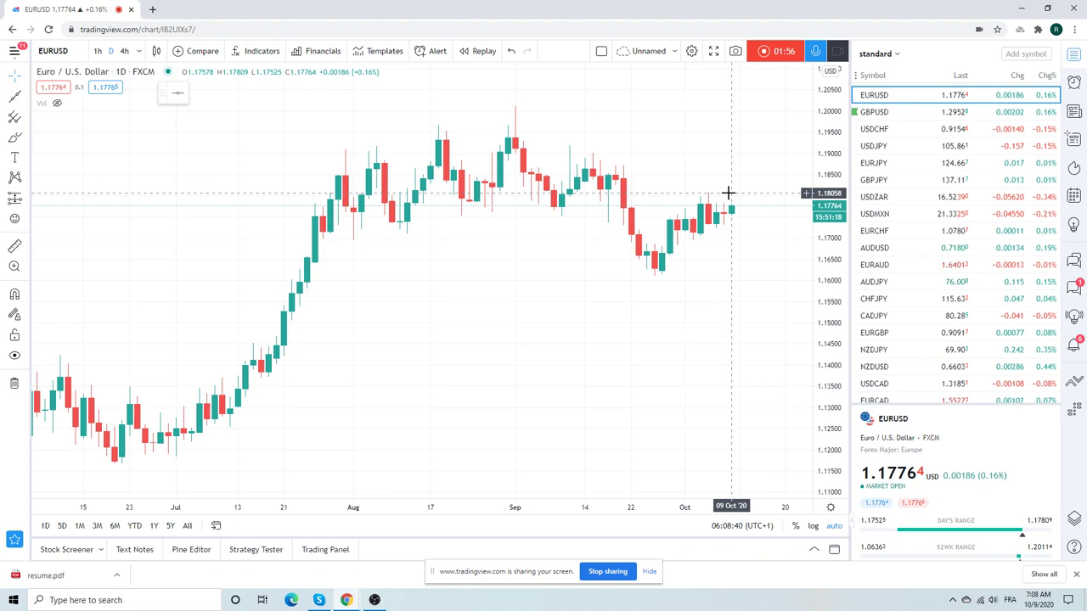
pyautogui.click(124, 51)
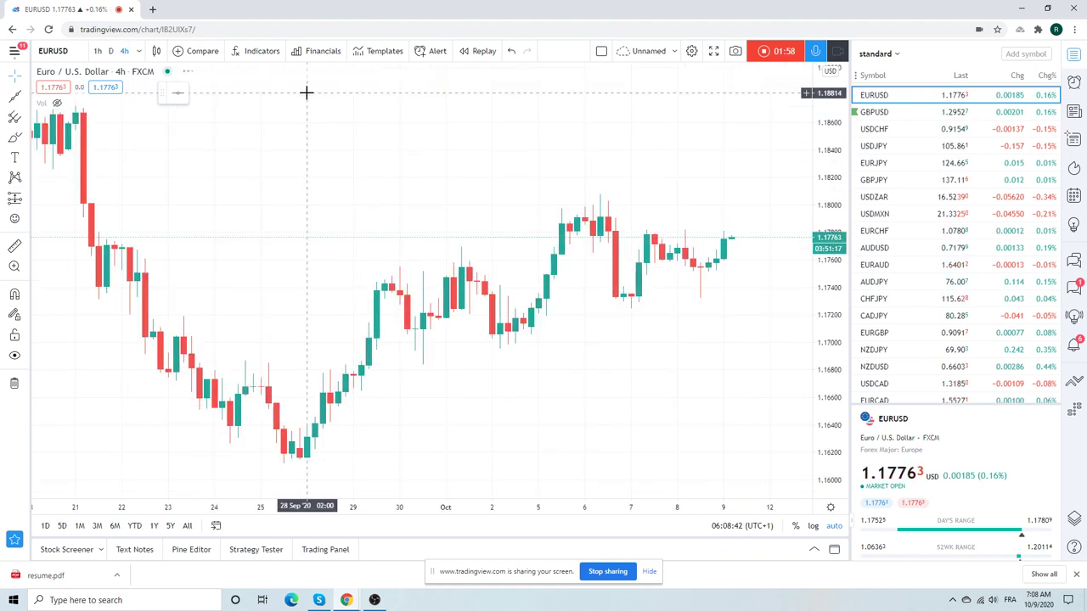
pyautogui.scroll(-2, 456, 144)
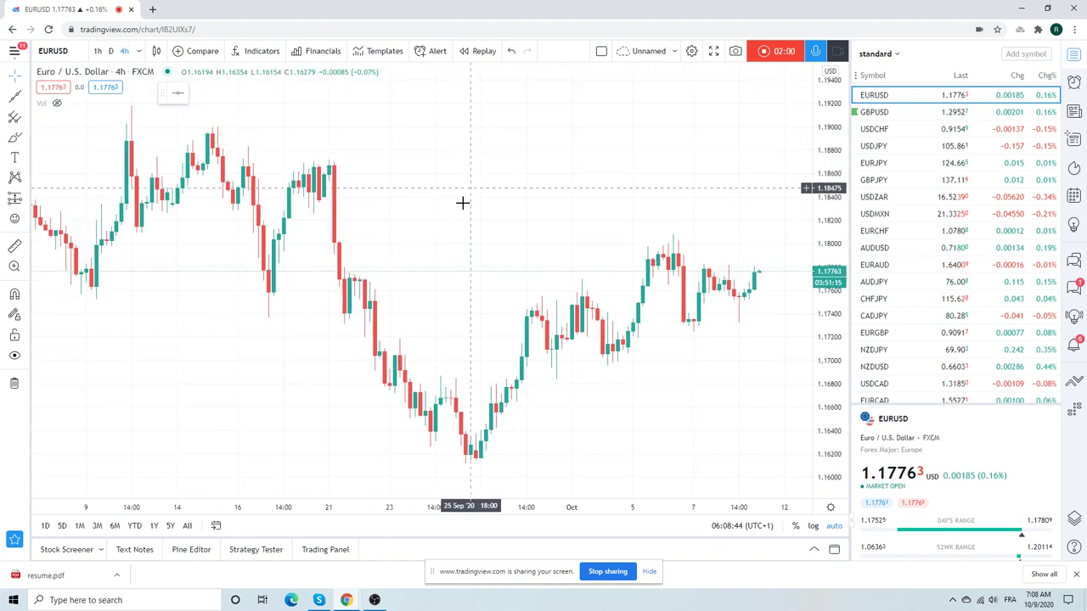
# With a line tool, draw a rising trendline from the 28 September low to the 7 October low
pyautogui.click(27, 100)
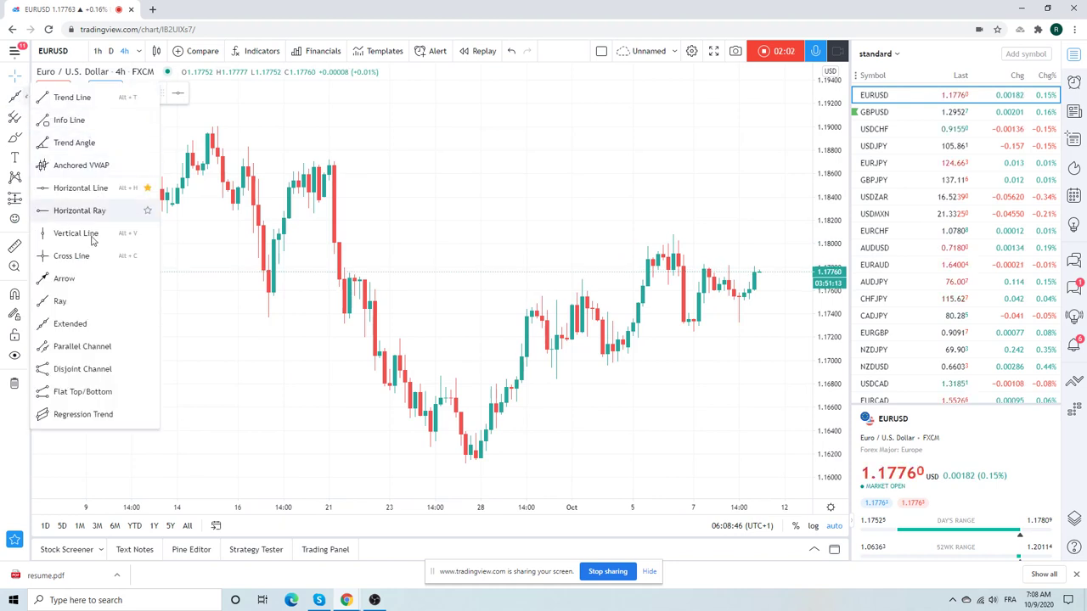
pyautogui.click(68, 320)
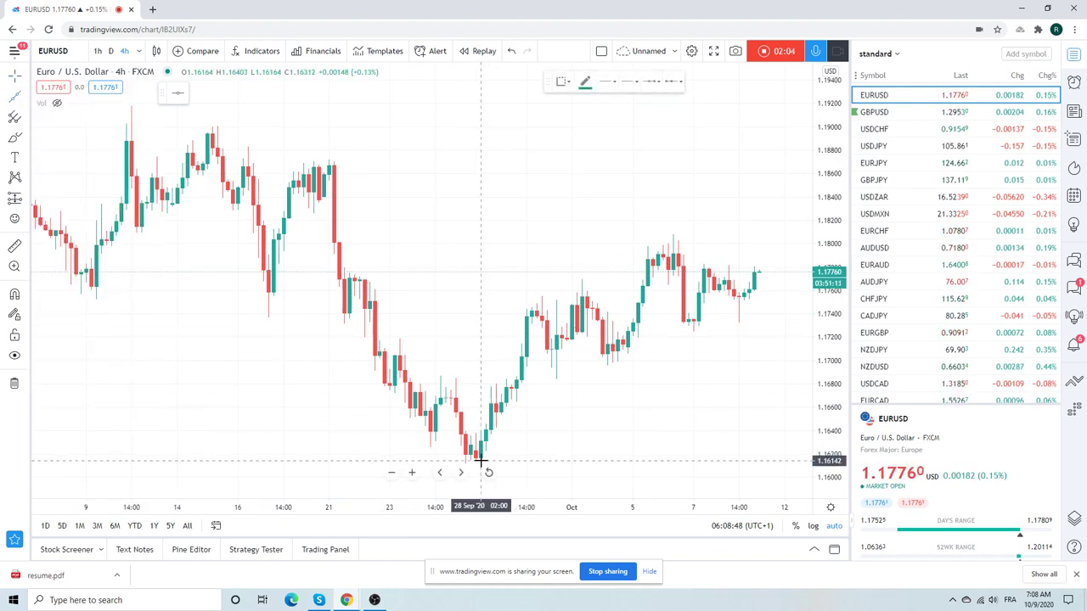
pyautogui.click(480, 459)
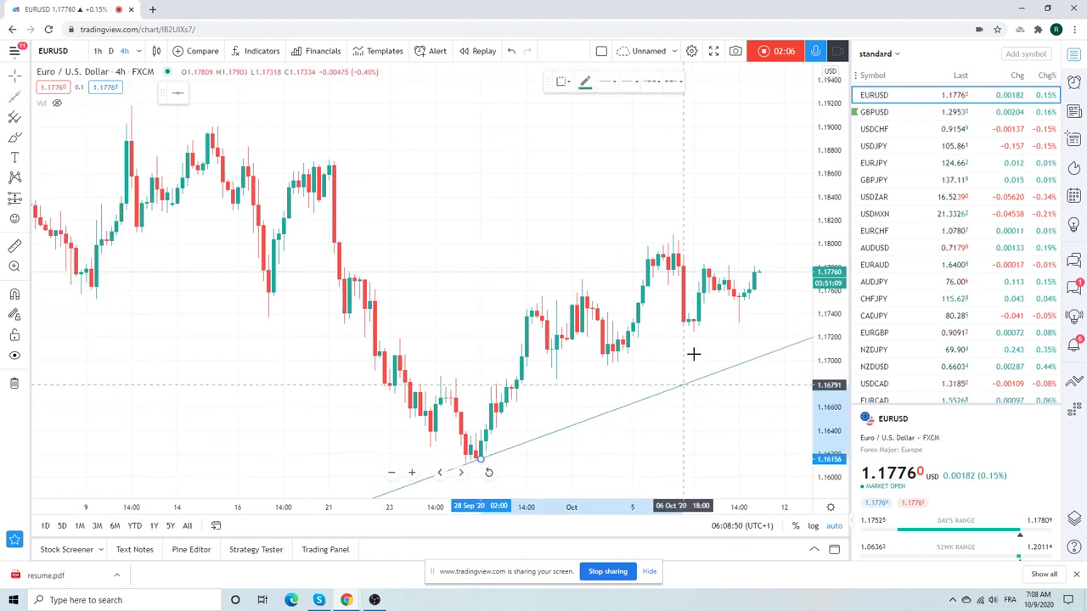
pyautogui.click(714, 337)
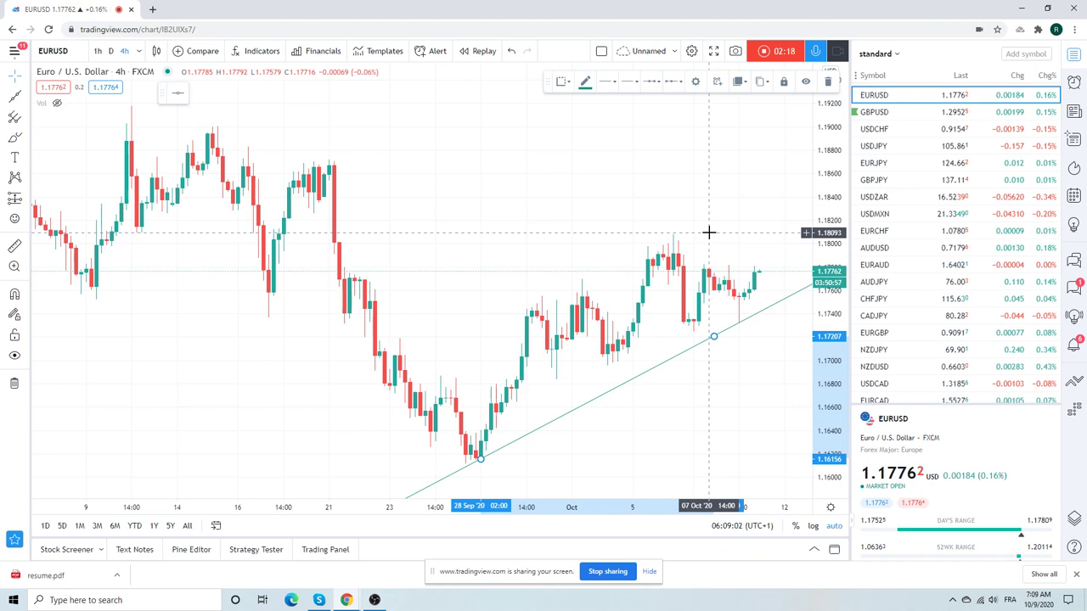
# Open GBPUSD from the watchlist and zoom out to show late August onward
pyautogui.click(891, 114)
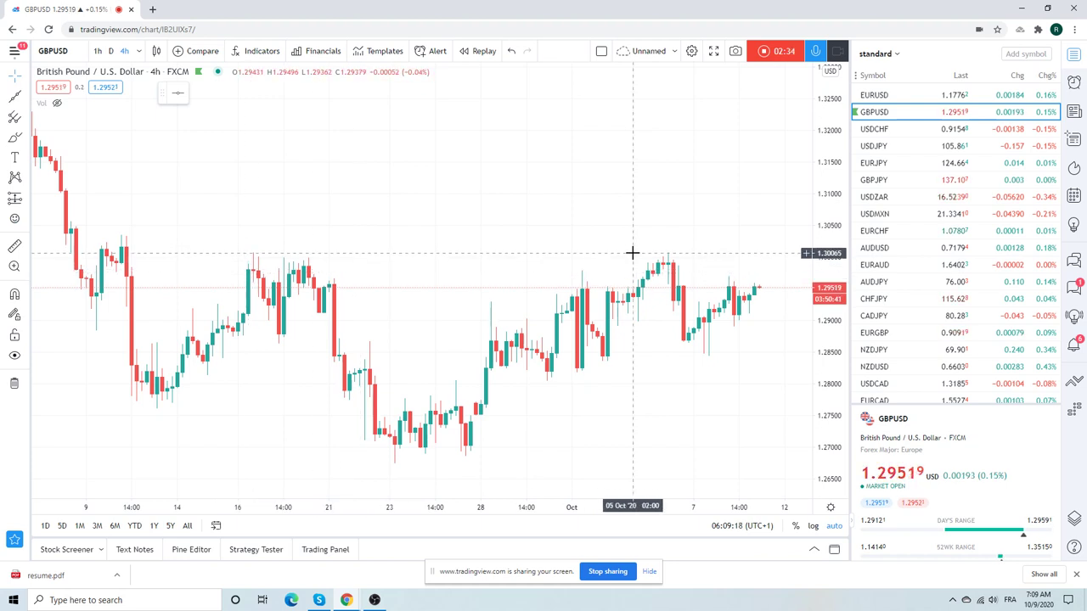
pyautogui.scroll(-2, 632, 252)
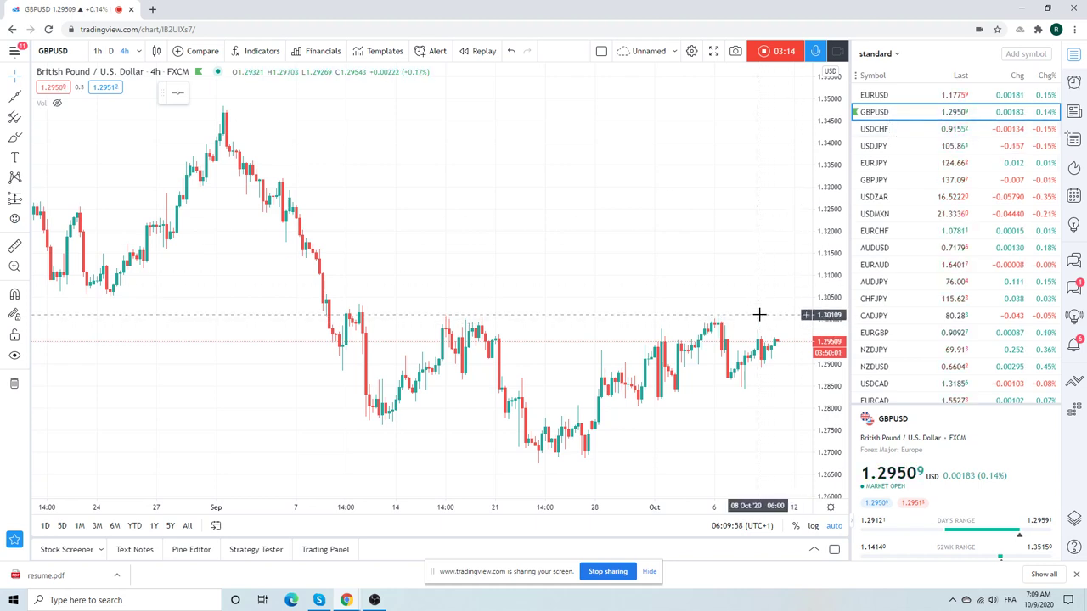
# Step through USDCHF, USDJPY, EURJPY and GBPJPY from the watchlist, stopping on USDZAR
pyautogui.click(884, 129)
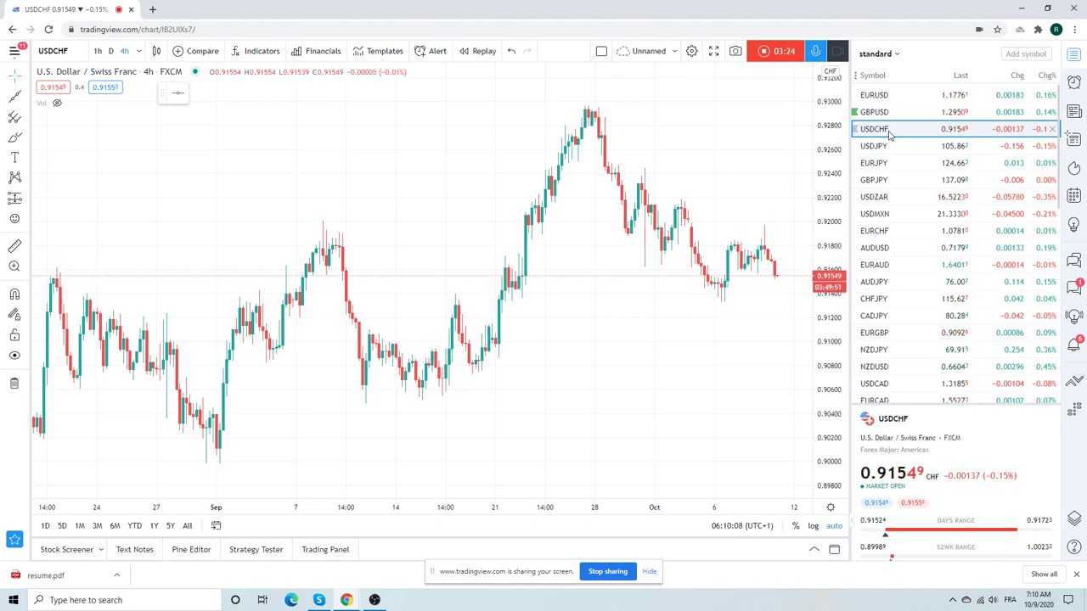
pyautogui.click(884, 148)
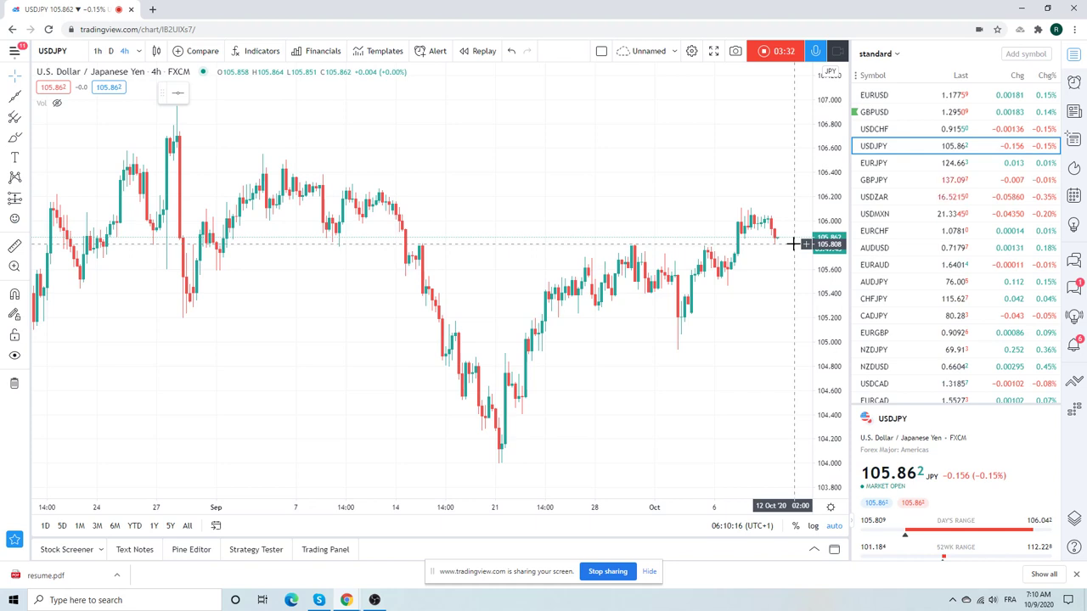
pyautogui.click(892, 166)
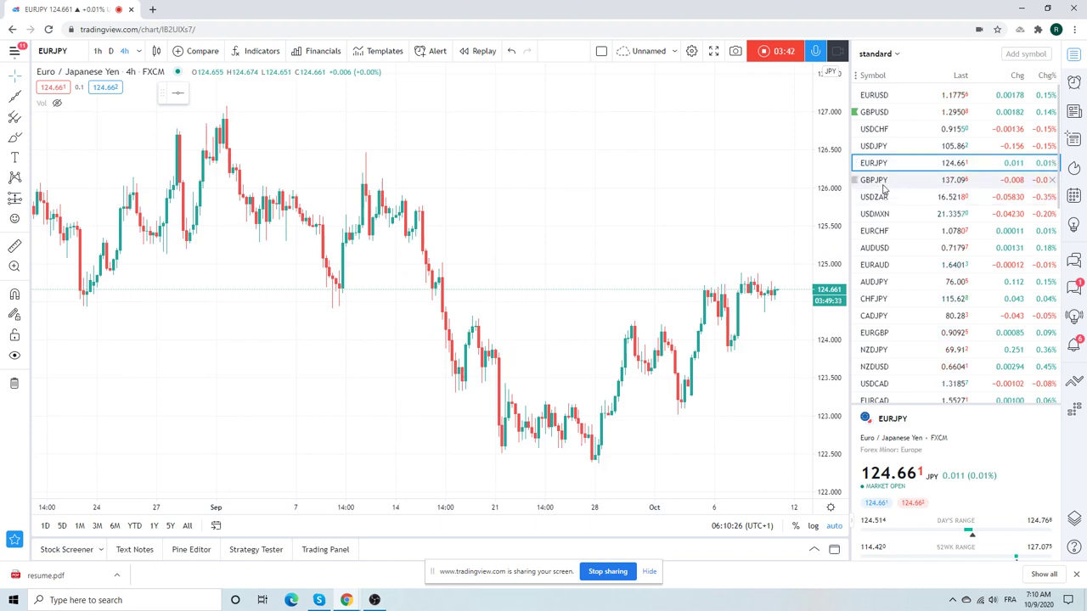
pyautogui.click(883, 182)
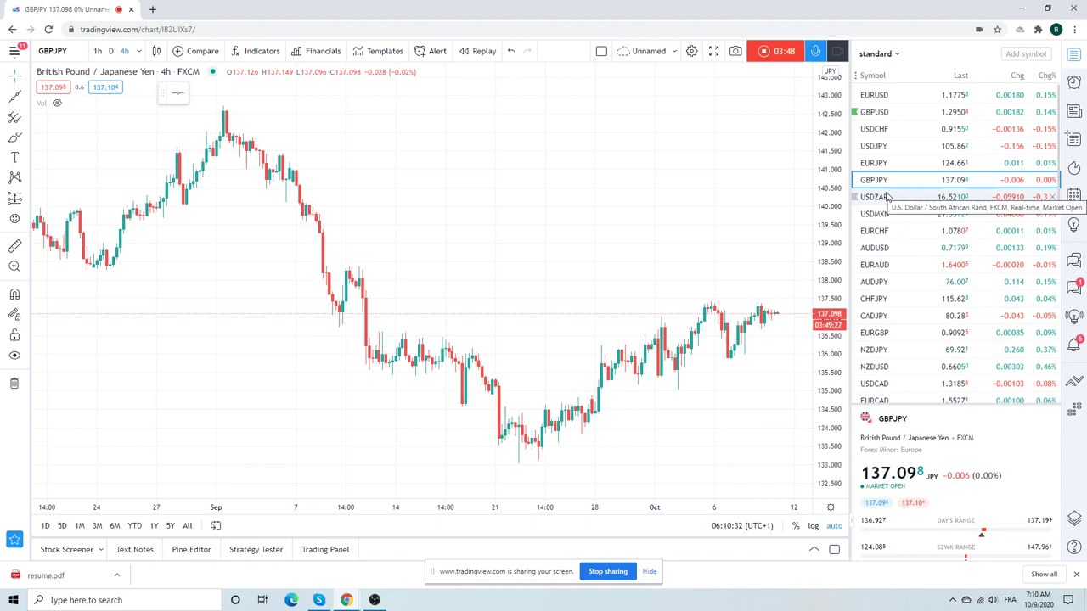
pyautogui.click(887, 197)
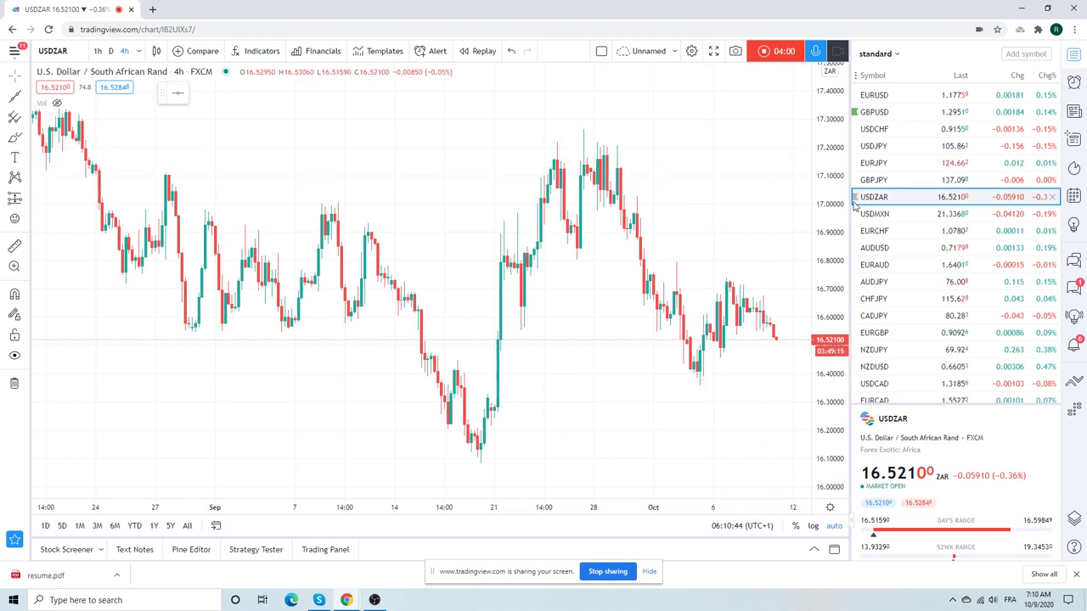
# Open USDMXN from the watchlist to see its late-September peak near 22.6
pyautogui.click(879, 224)
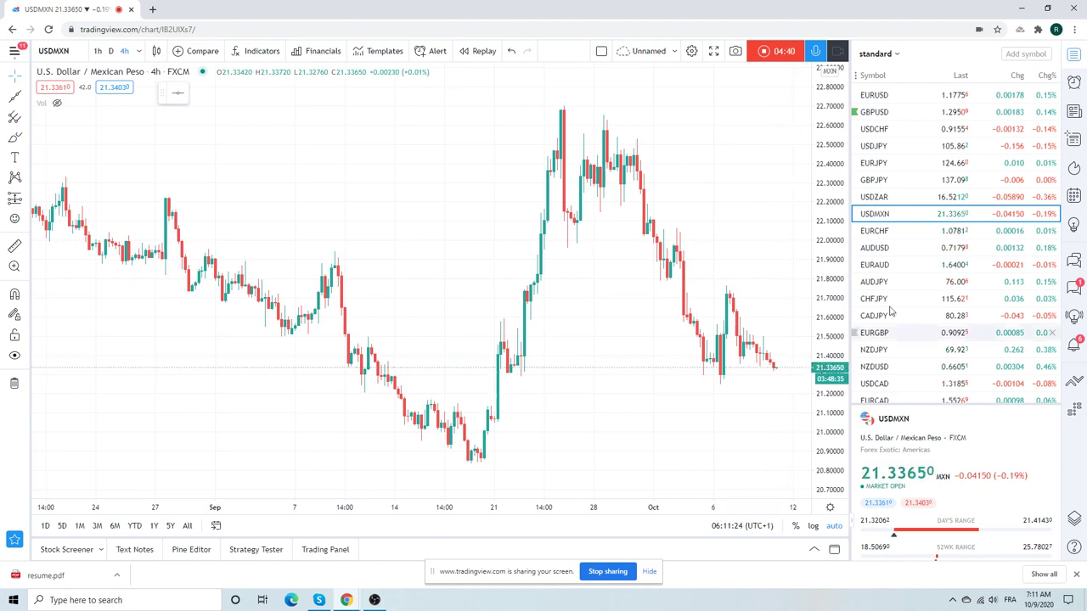
# Open AUDUSD from the watchlist to see its late-September low near 0.7000
pyautogui.click(884, 248)
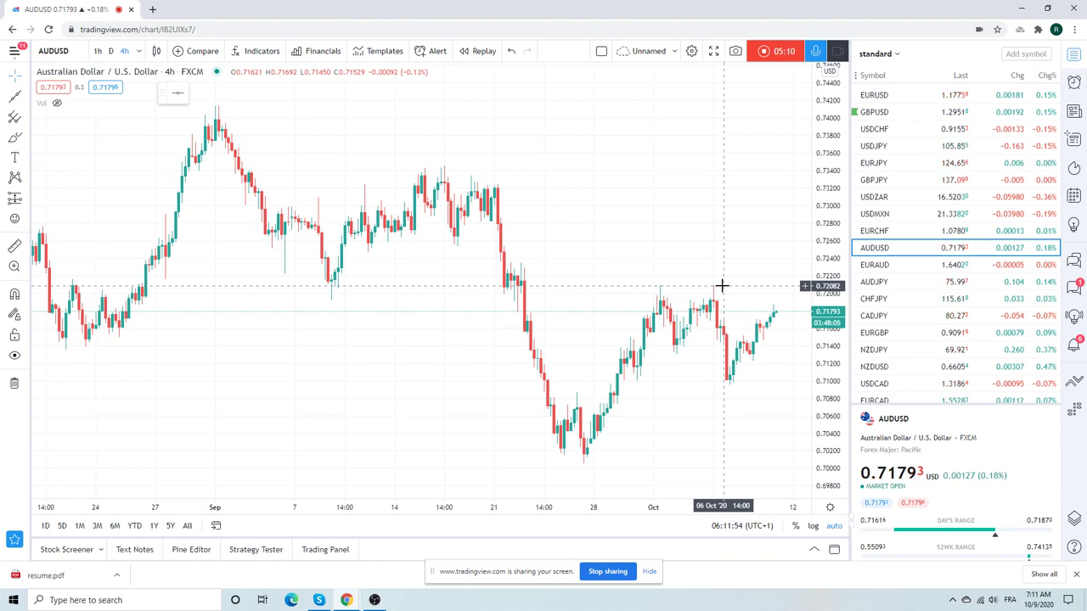
# Open EURAUD, then AUDJPY from the watchlist on 4-hour candles
pyautogui.click(883, 267)
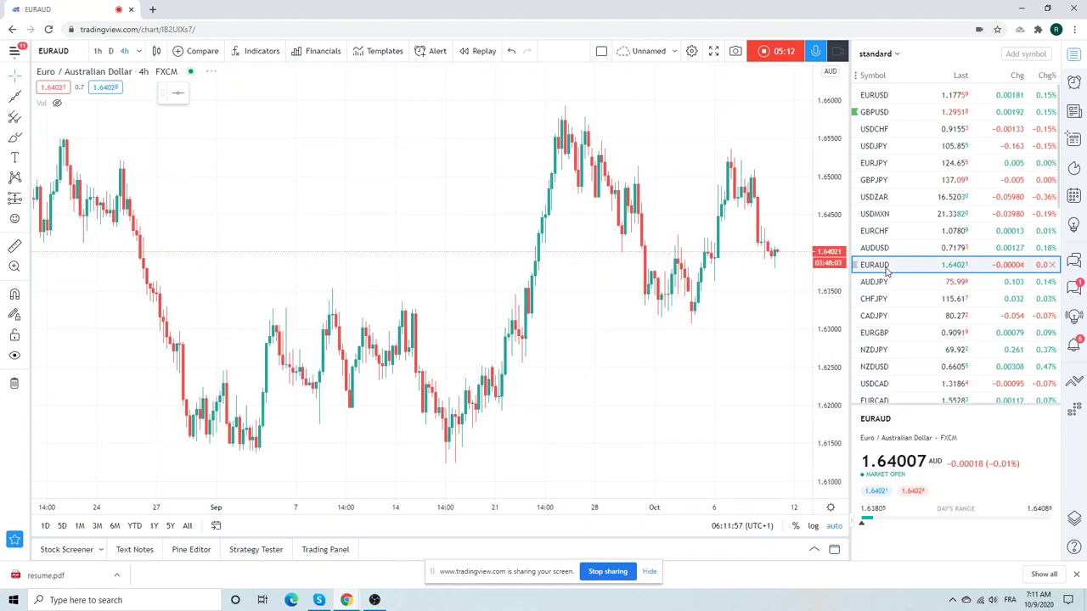
pyautogui.click(885, 283)
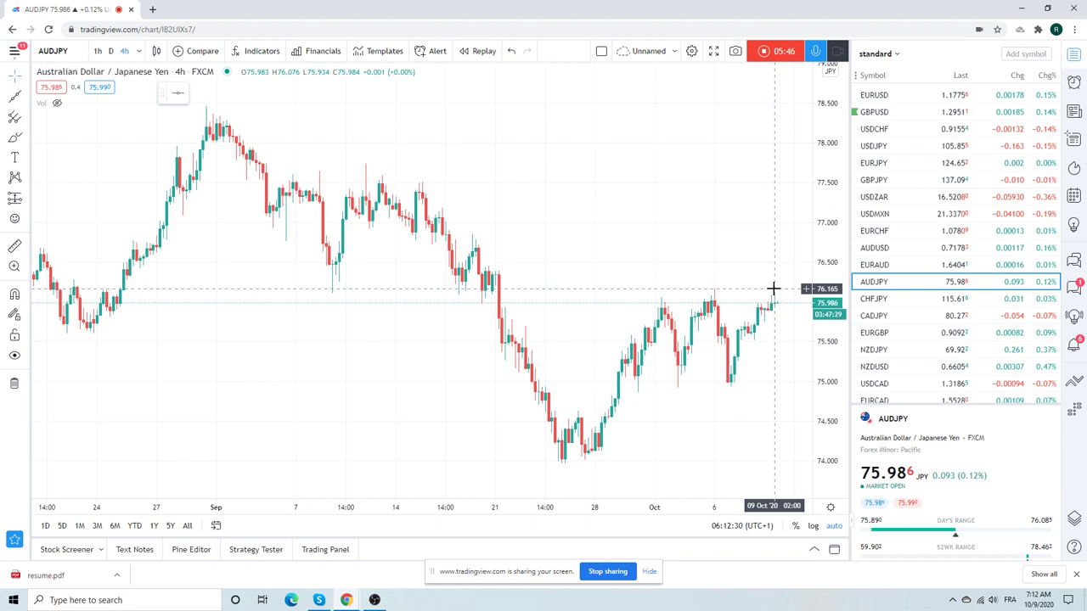
# Review CHFJPY, CADJPY and EURGBP from the watchlist one after another
pyautogui.click(886, 299)
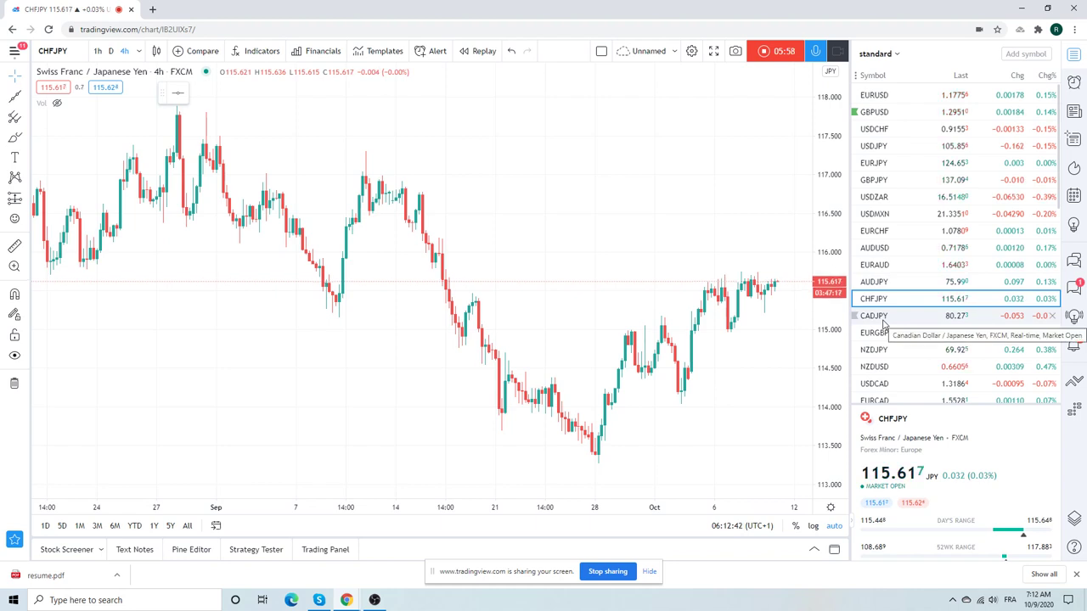
pyautogui.click(879, 316)
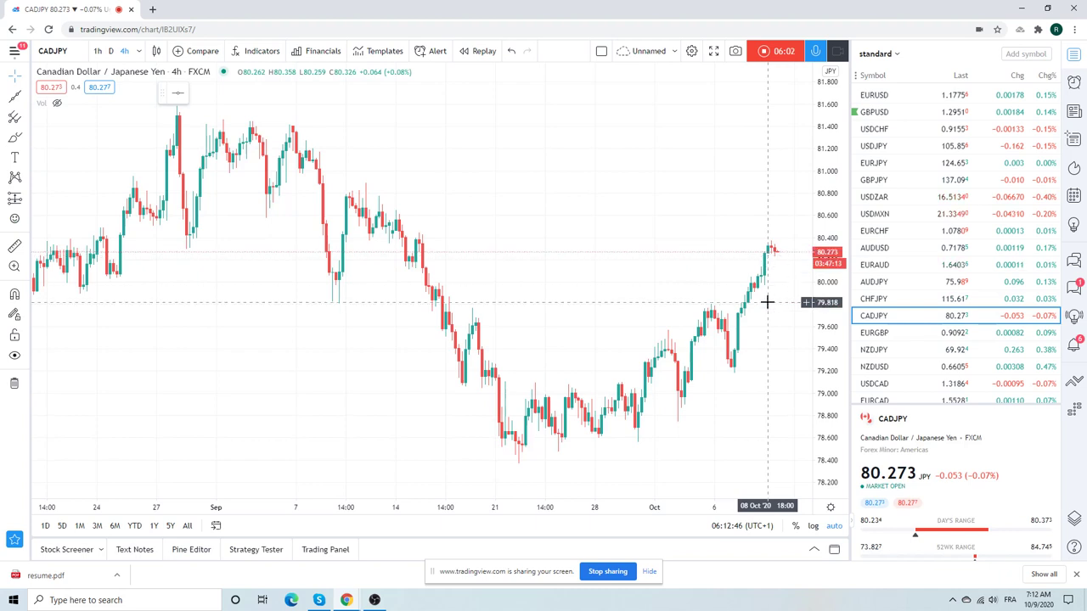
pyautogui.click(905, 334)
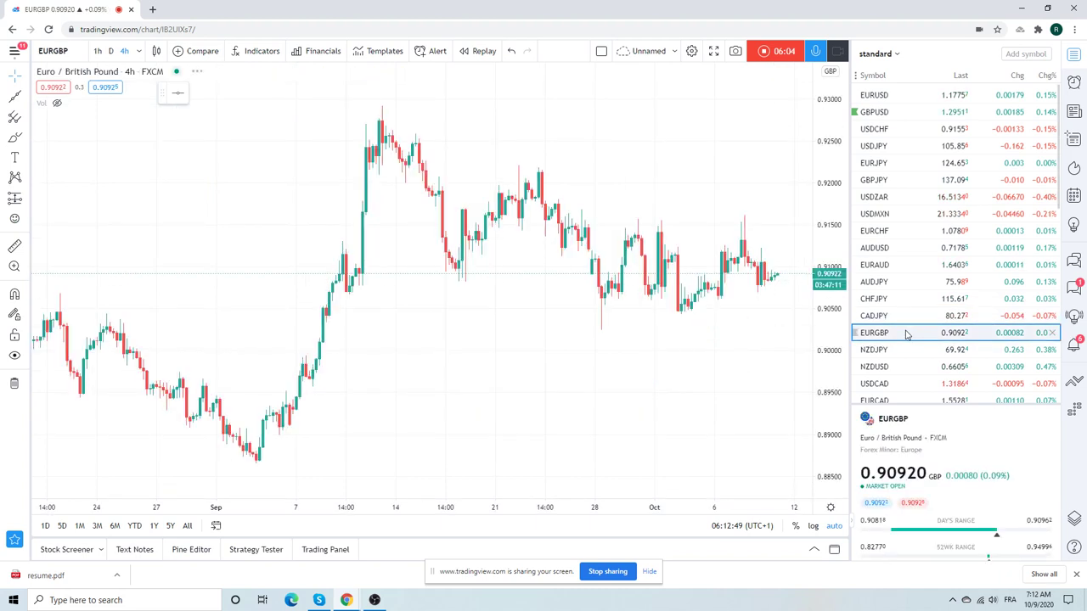
# Open USDCAD and view it on daily candles from the March 1.46 spike to 1.3186
pyautogui.scroll(-3, 883, 270)
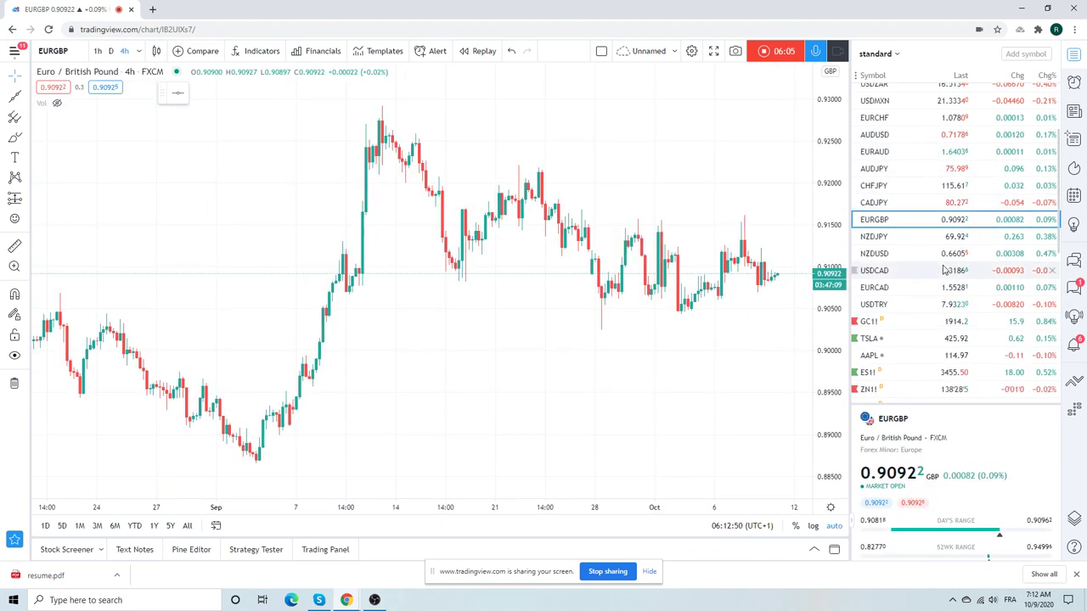
pyautogui.click(883, 271)
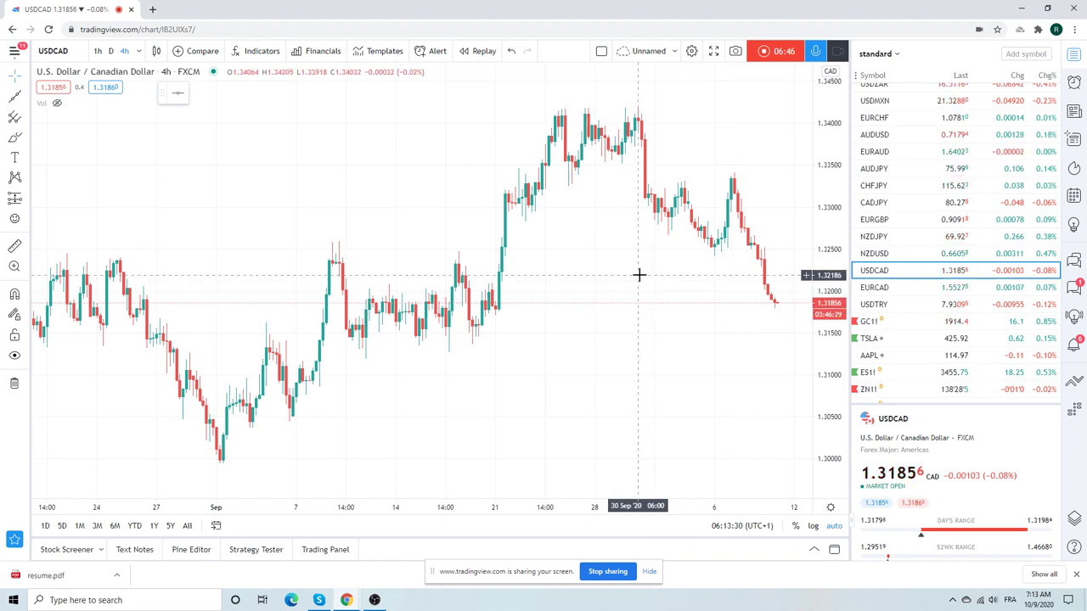
pyautogui.scroll(2, 639, 275)
pyautogui.scroll(2, 639, 274)
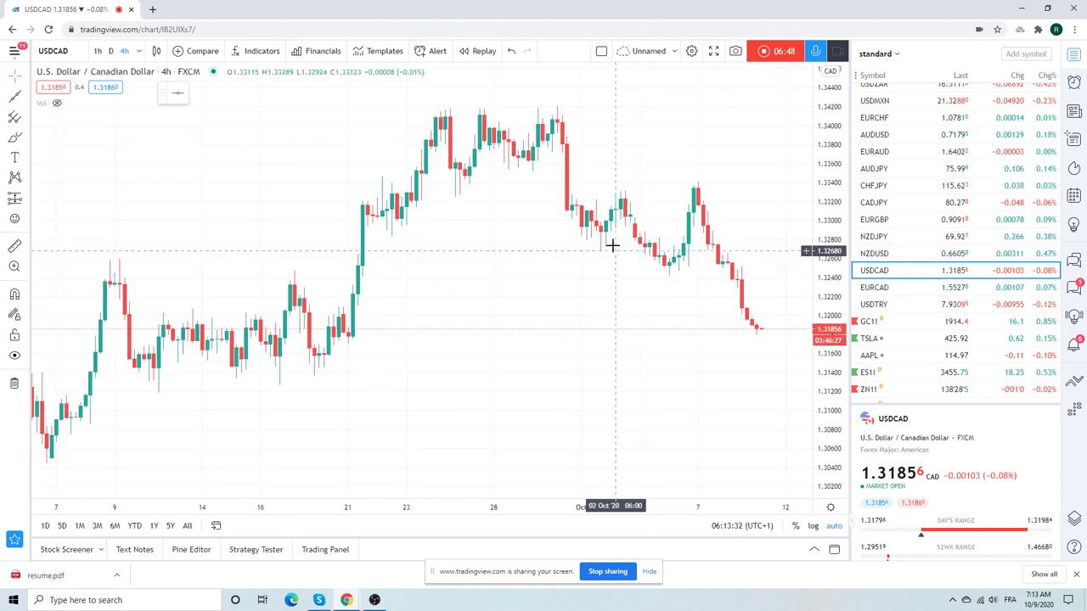
pyautogui.scroll(-1, 592, 222)
pyautogui.scroll(-2, 592, 222)
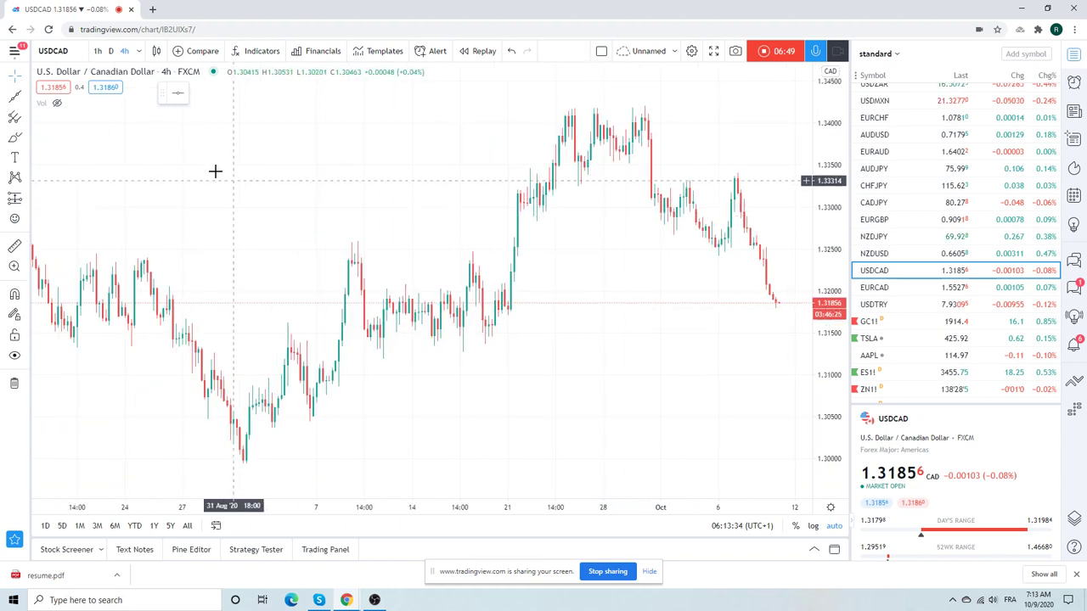
pyautogui.click(110, 51)
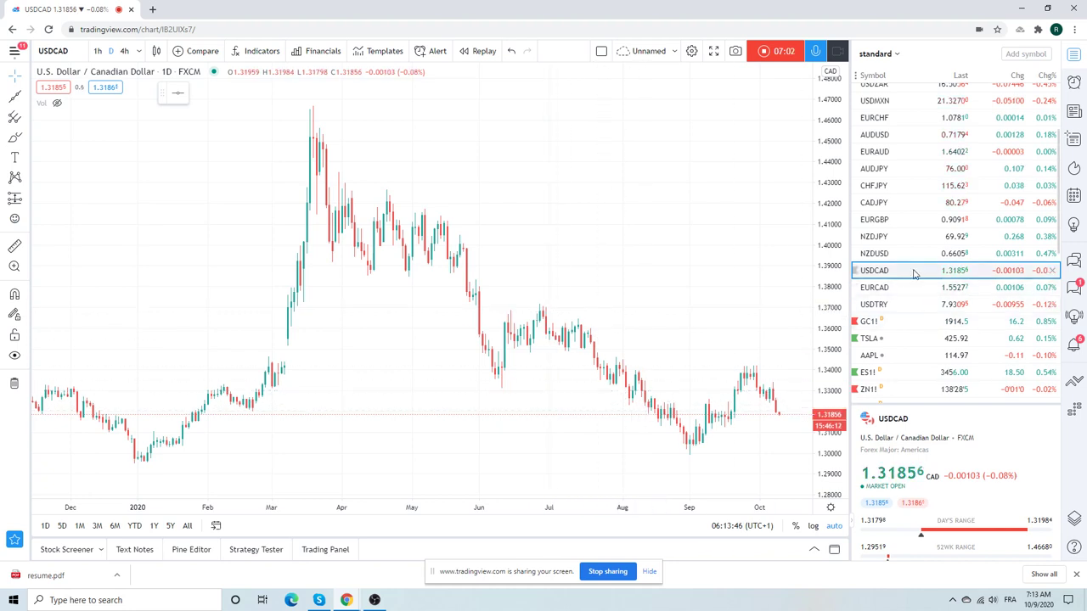
# Open EURCAD, then the GC1! gold futures chart on daily candles
pyautogui.click(880, 289)
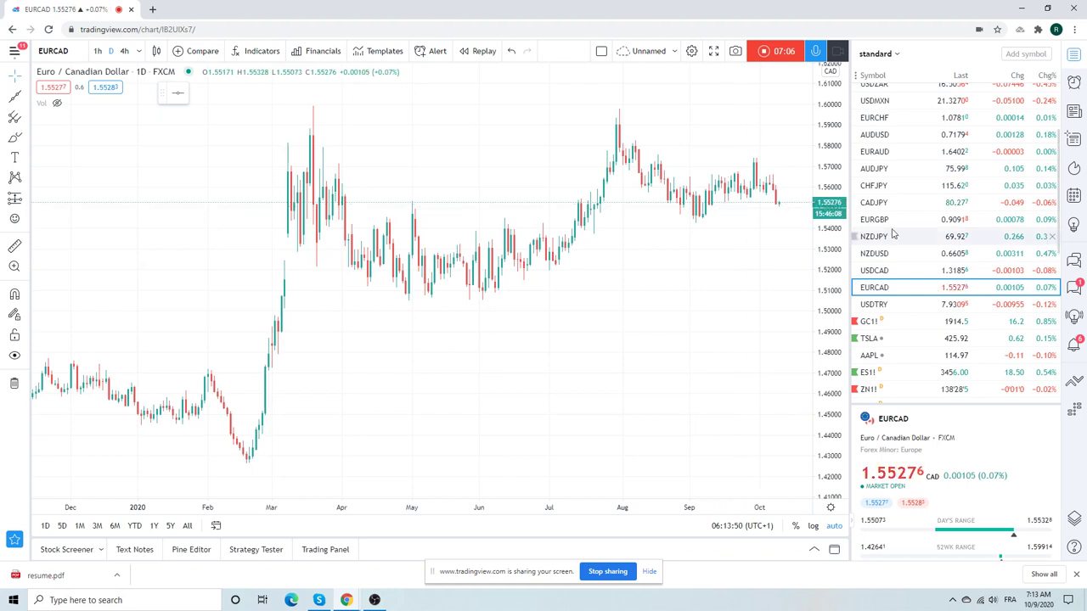
pyautogui.scroll(-2, 883, 255)
pyautogui.click(880, 265)
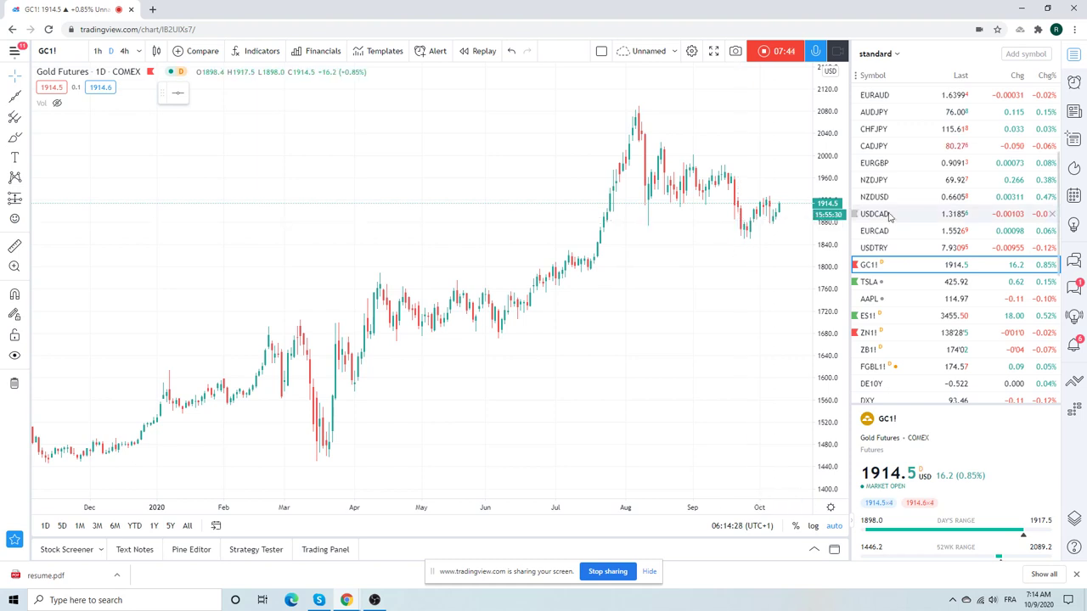
pyautogui.scroll(1, 888, 218)
pyautogui.scroll(-2, 890, 216)
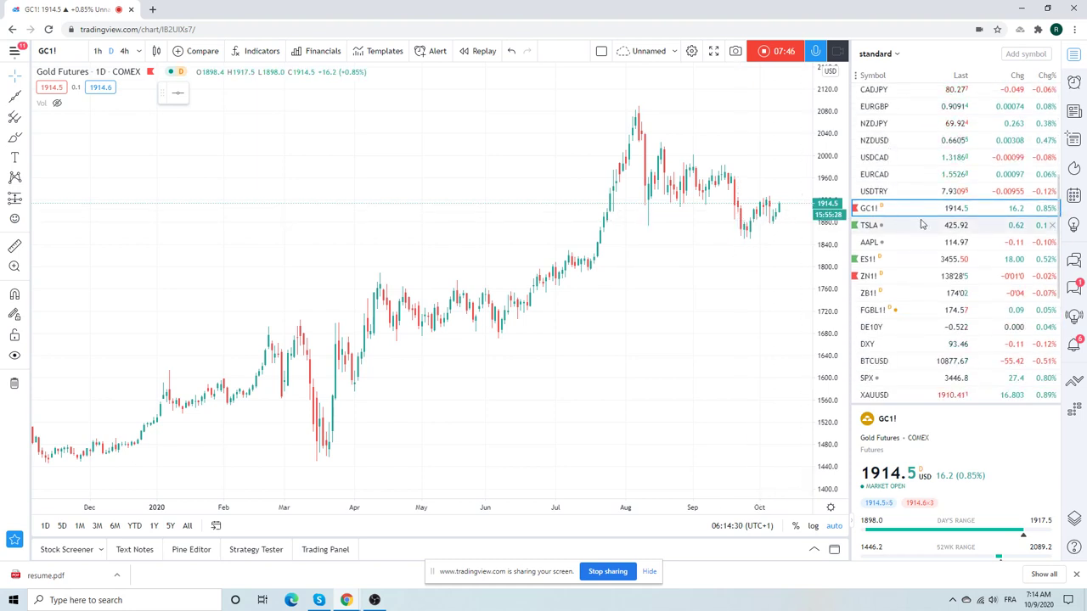
pyautogui.scroll(4, 908, 153)
# View EUR/USD on 4-hour candles, then switch the chart to ZB1! T-Bond Futures
pyautogui.click(900, 97)
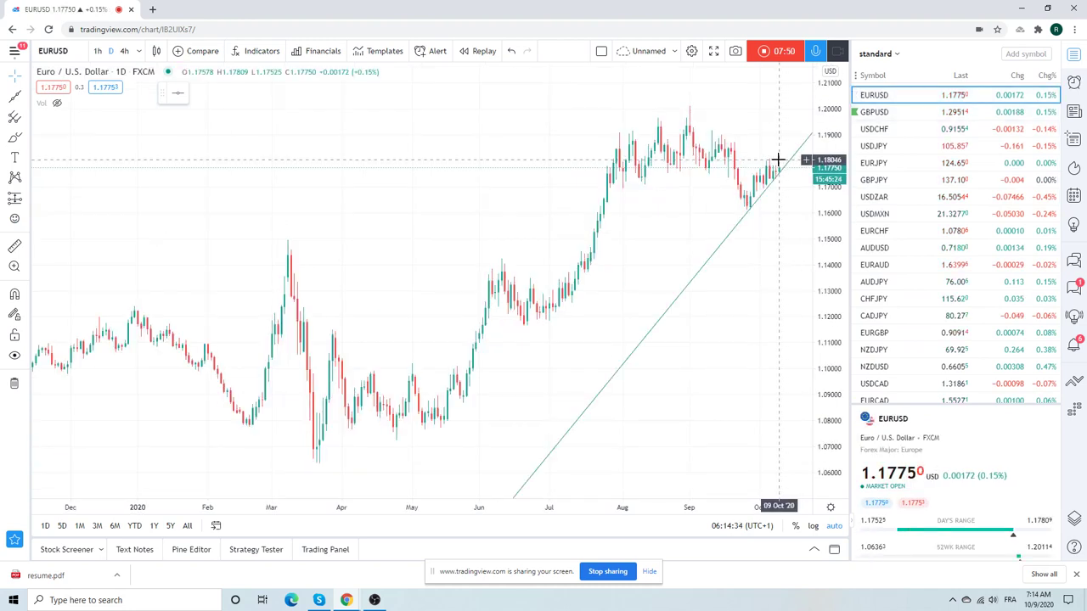
pyautogui.click(124, 51)
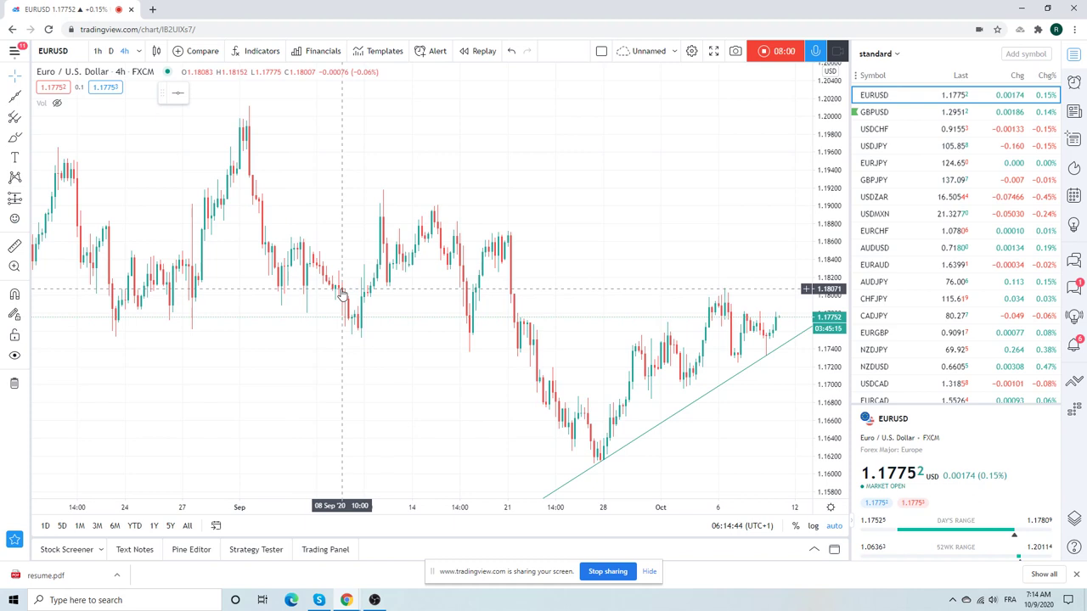
pyautogui.scroll(-2, 527, 217)
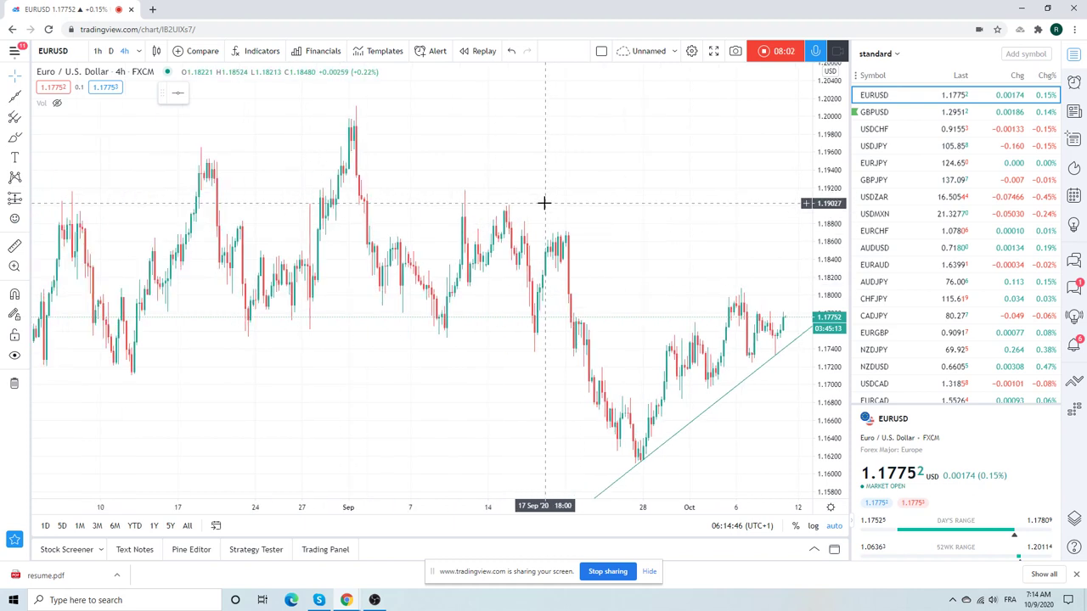
pyautogui.scroll(-5, 915, 214)
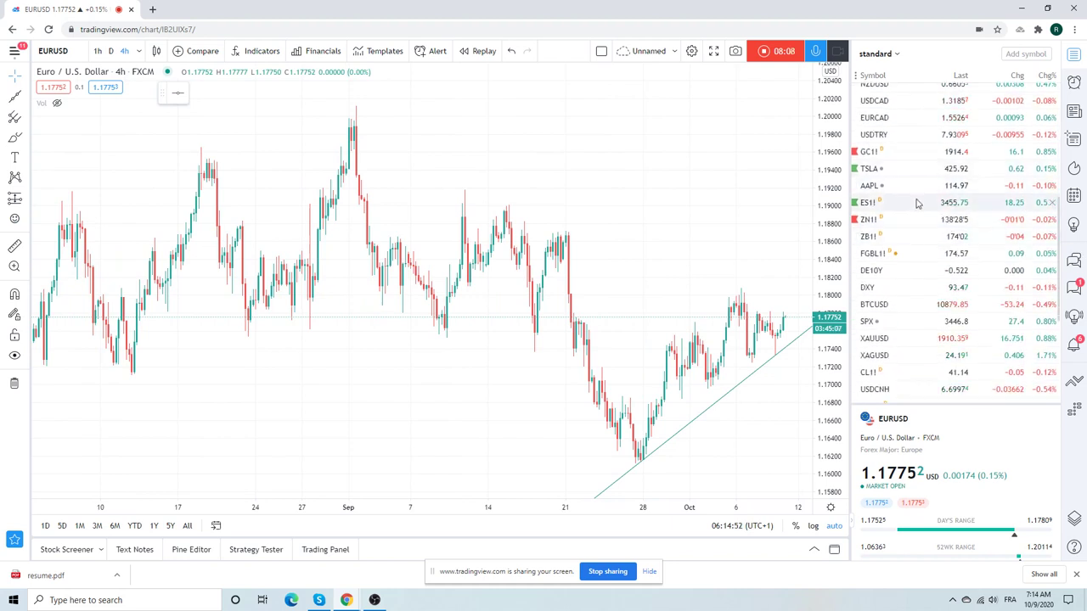
pyautogui.click(875, 238)
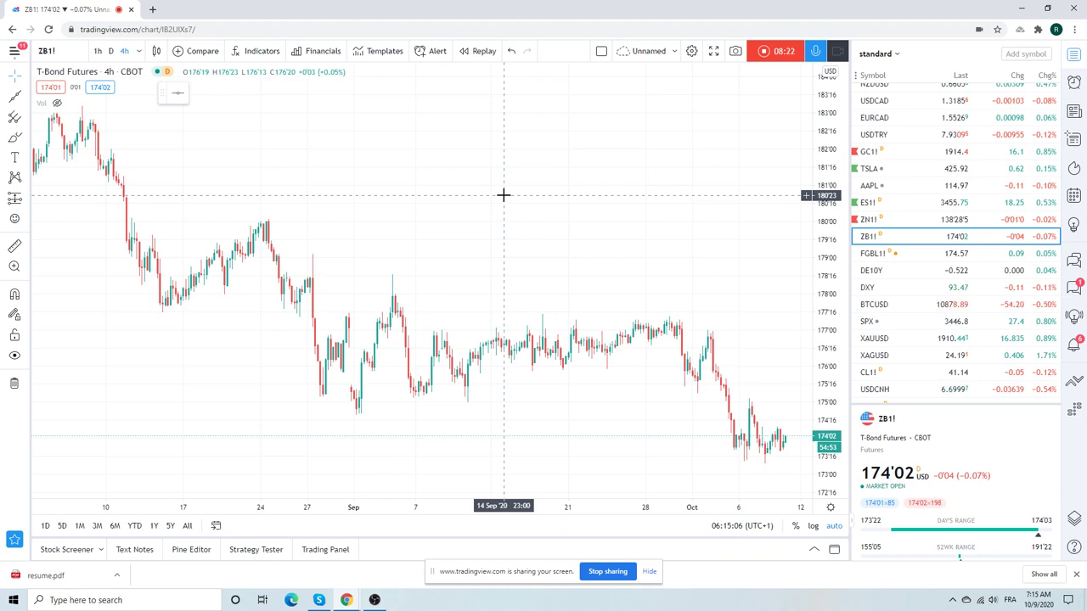
# Chart ZN1! 10 Year T-Note Futures on daily candles, climbing to 138'28'5
pyautogui.click(875, 221)
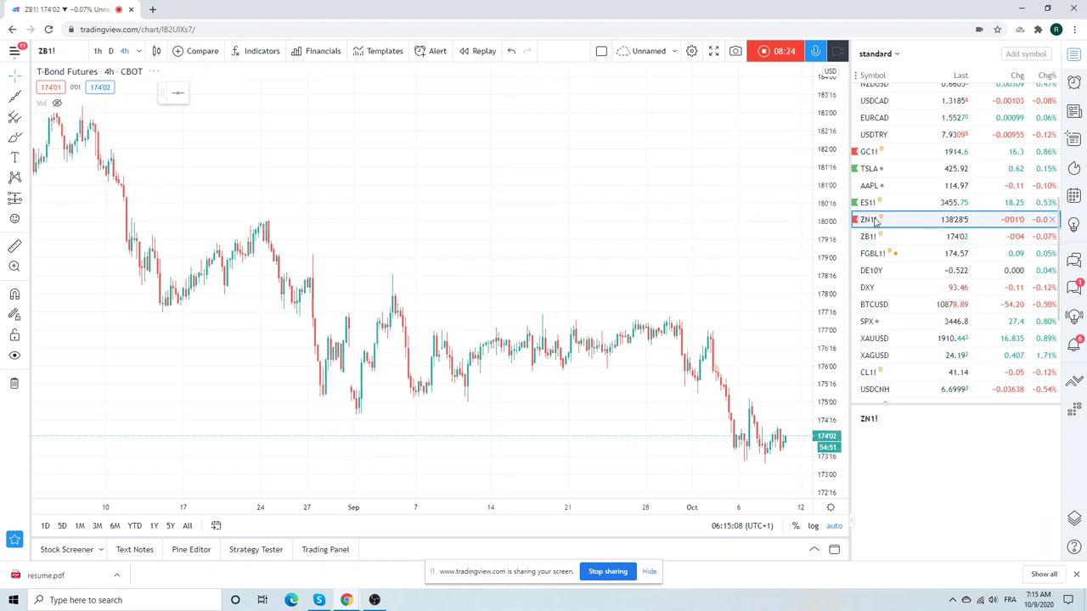
pyautogui.click(110, 51)
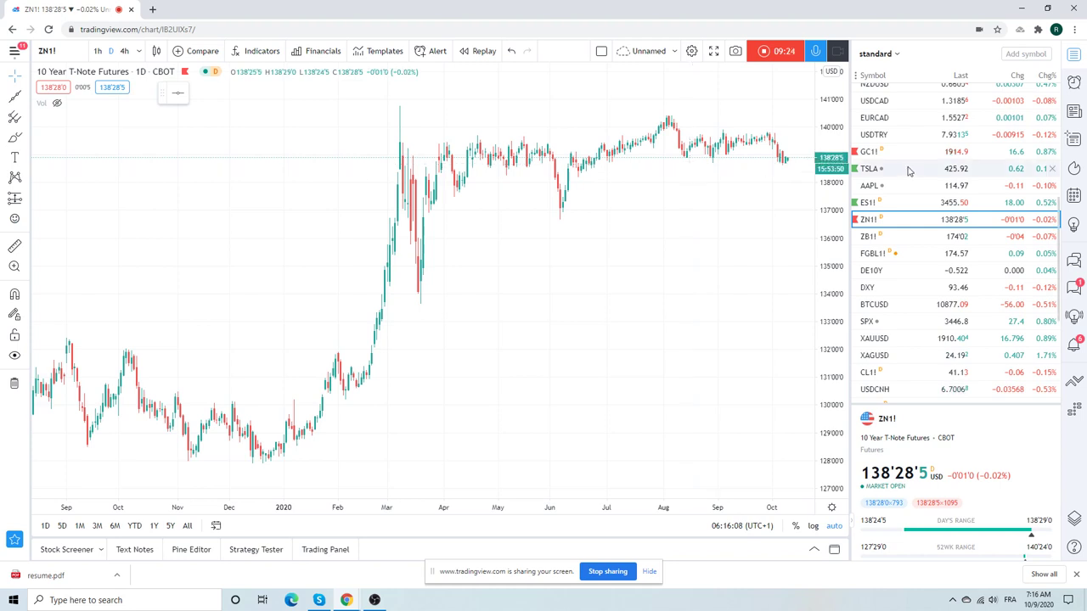
pyautogui.scroll(-1, 909, 169)
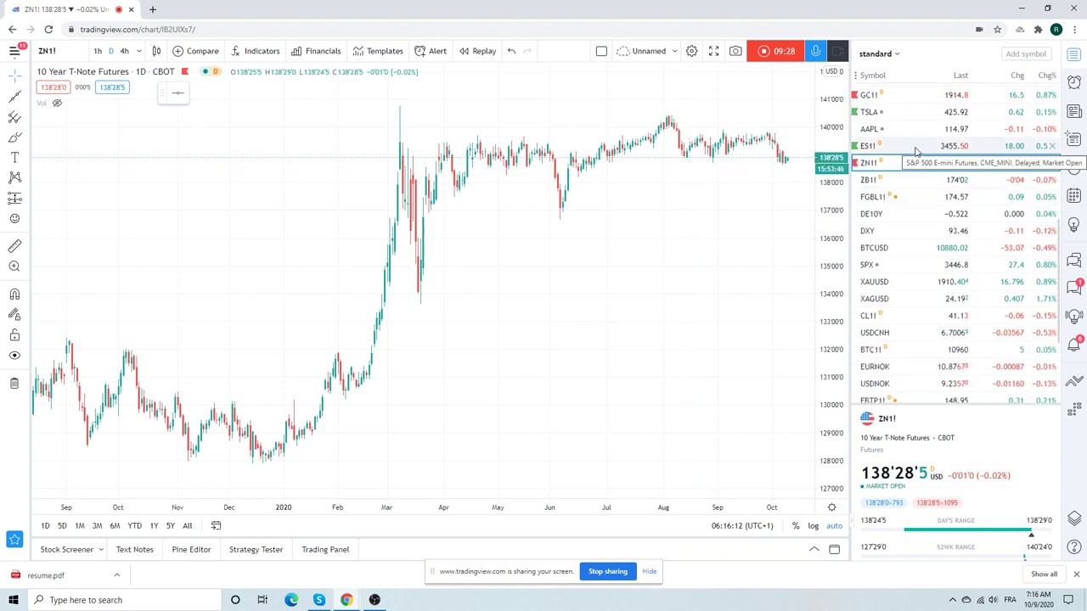
# Review daily BTCUSD, then load CL1! Light Crude Oil Futures and zoom its daily chart
pyautogui.click(916, 248)
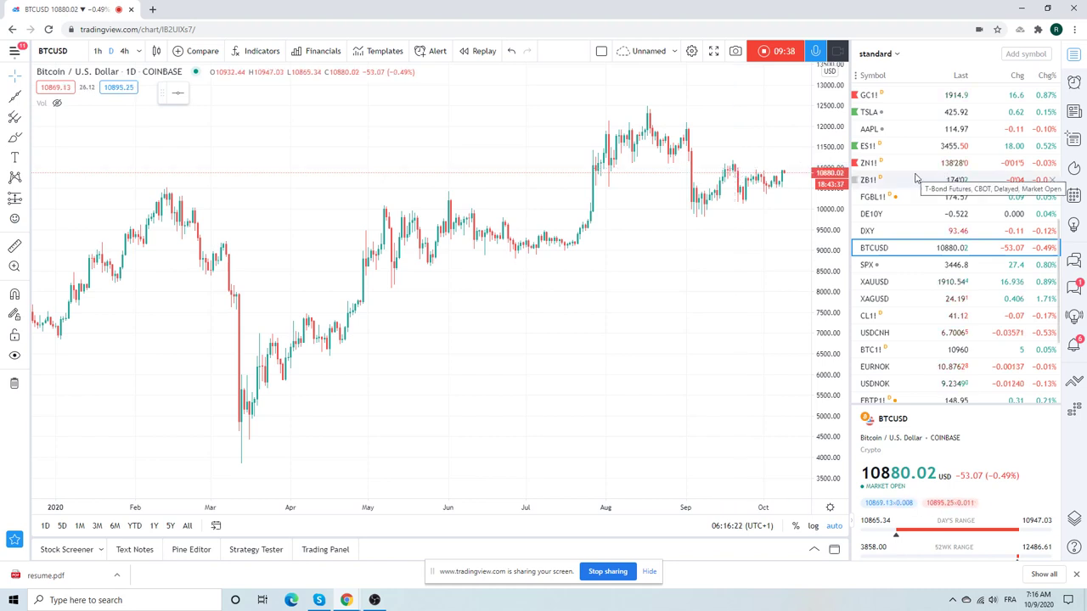
pyautogui.click(878, 320)
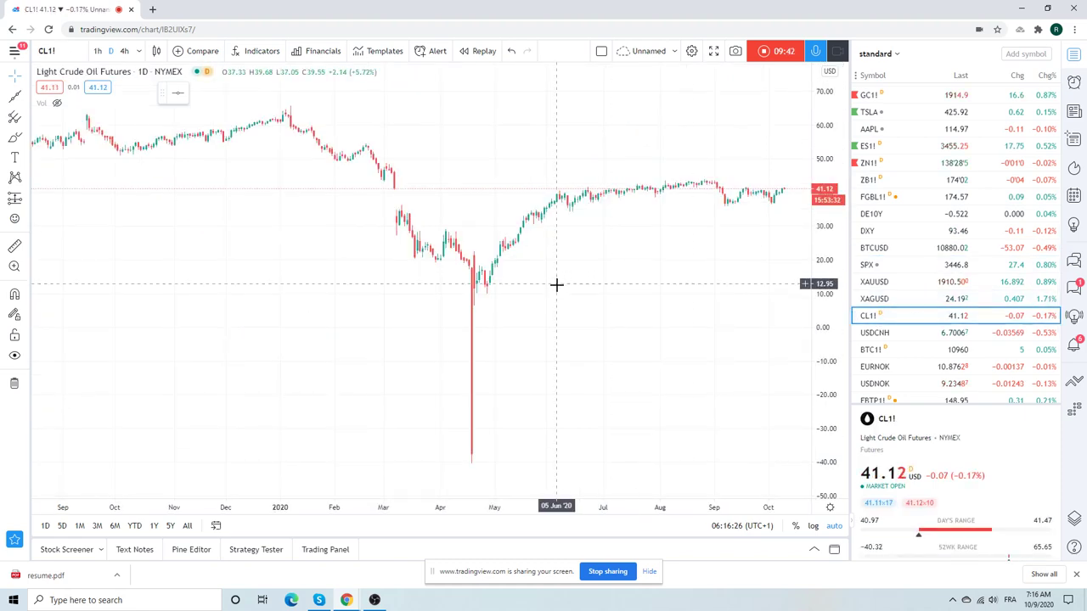
pyautogui.scroll(5, 556, 285)
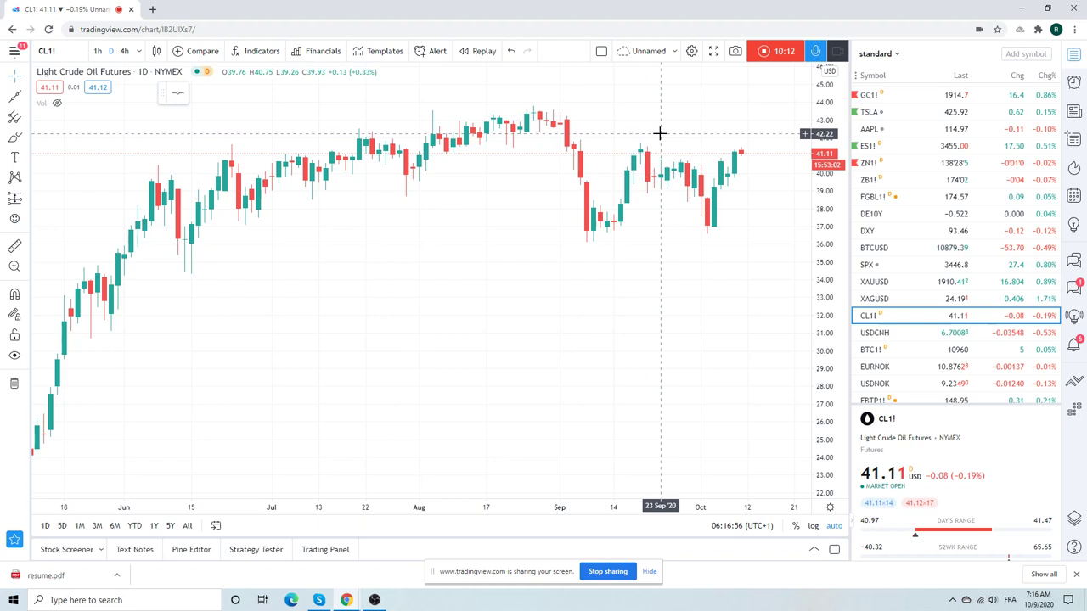
pyautogui.scroll(-1, 660, 134)
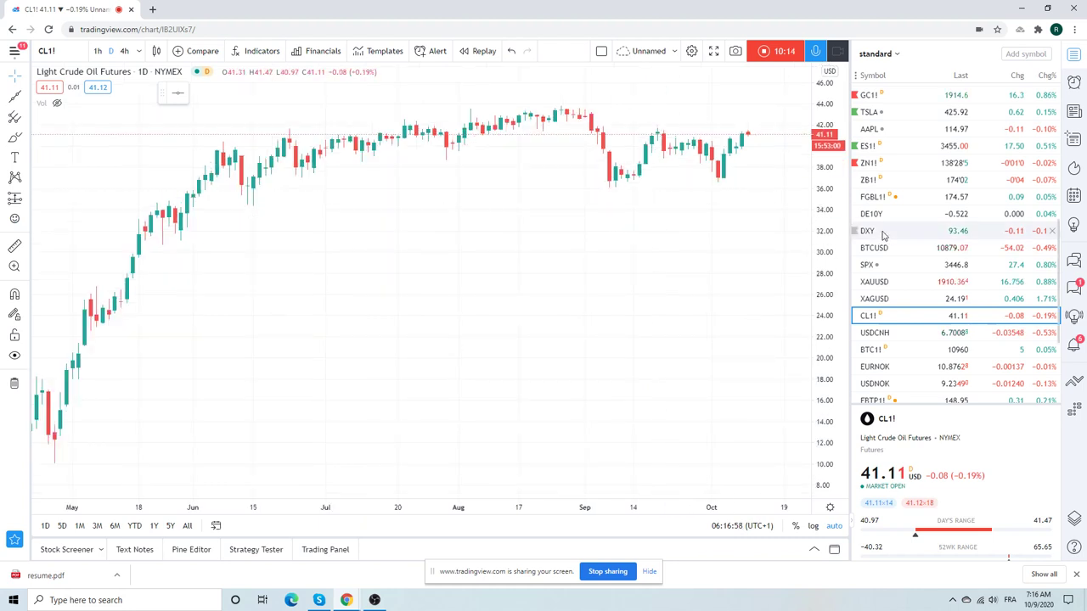
pyautogui.scroll(-2, 890, 231)
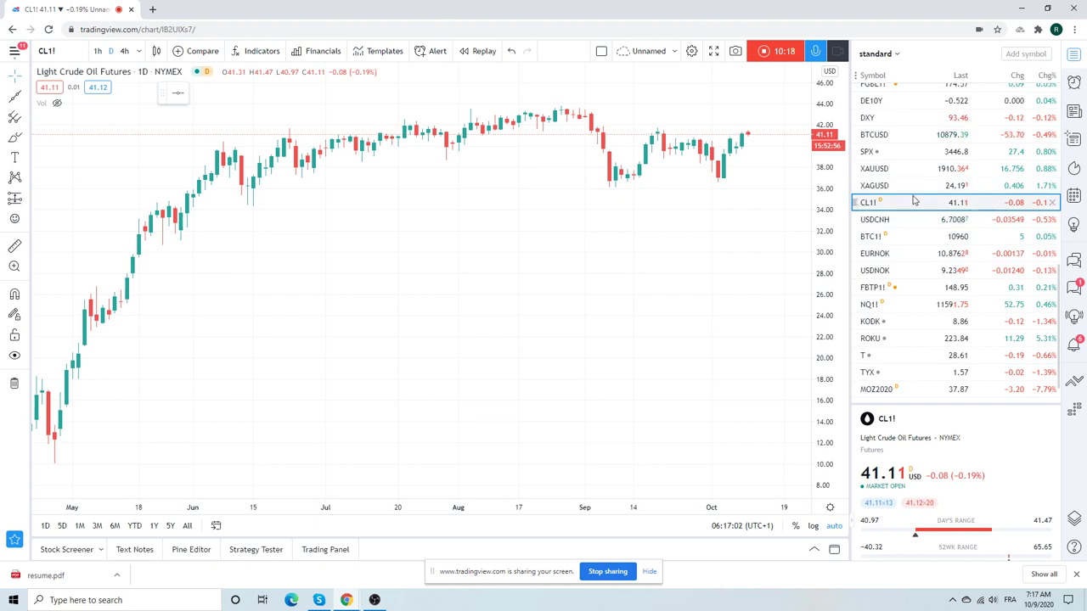
pyautogui.scroll(5, 918, 221)
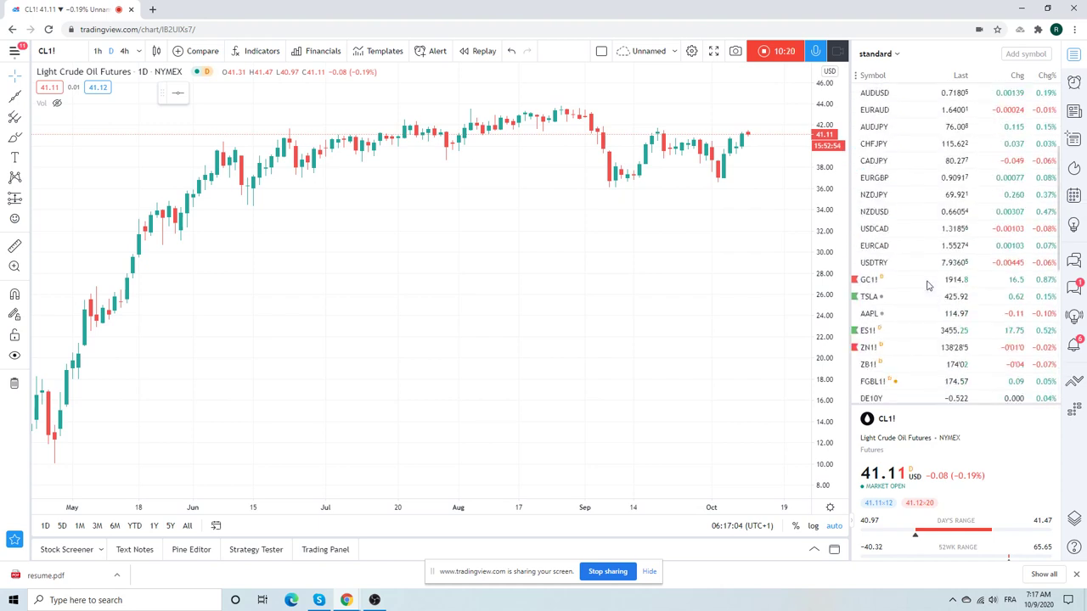
pyautogui.scroll(2, 929, 286)
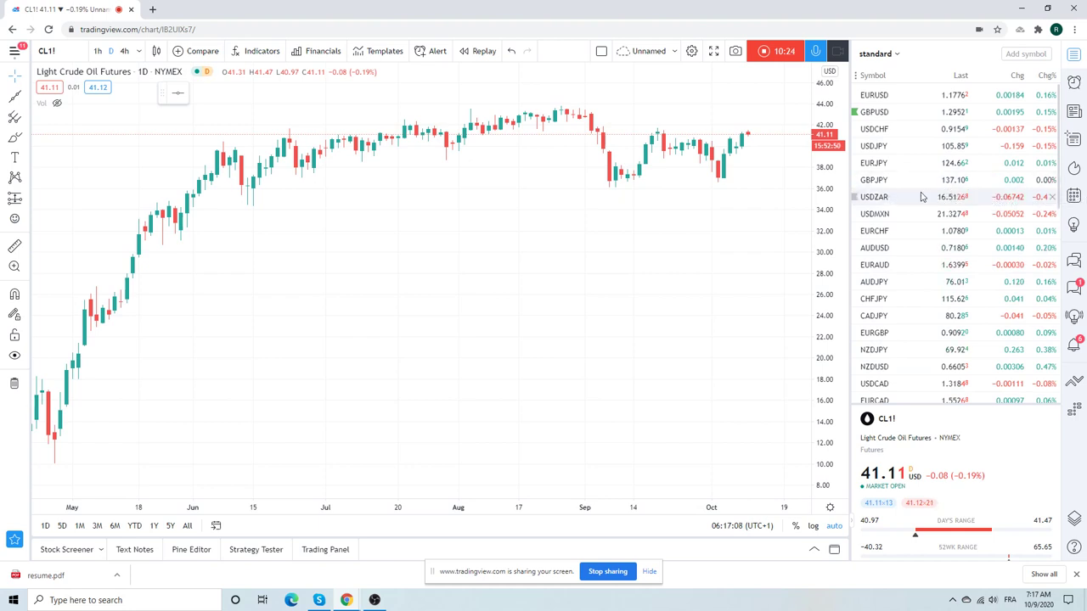
# Return to EUR/USD on 1-hour candles to view the rising trendline
pyautogui.click(868, 95)
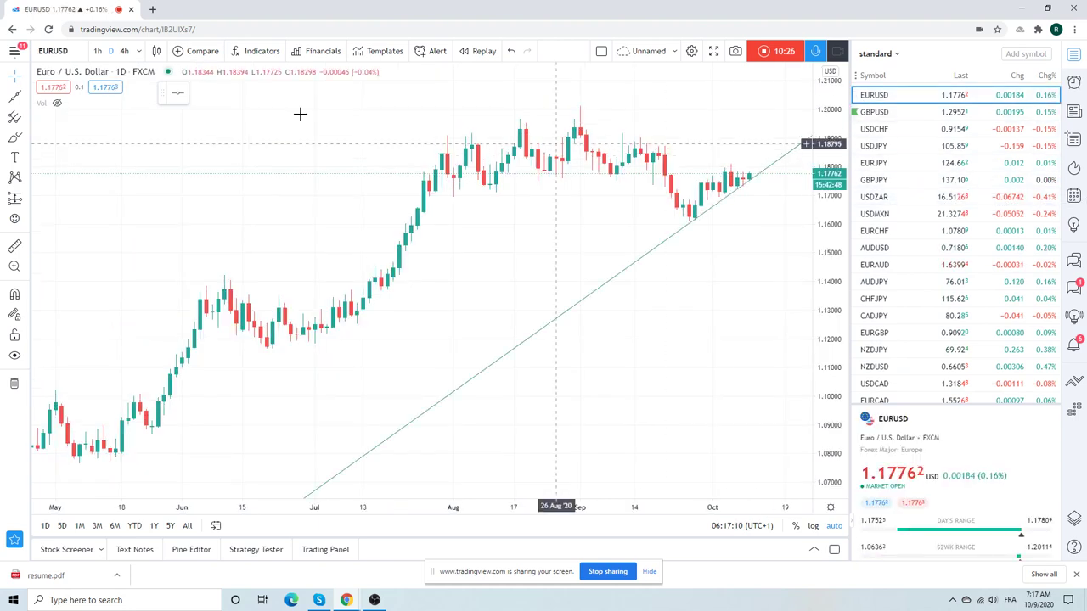
pyautogui.click(98, 51)
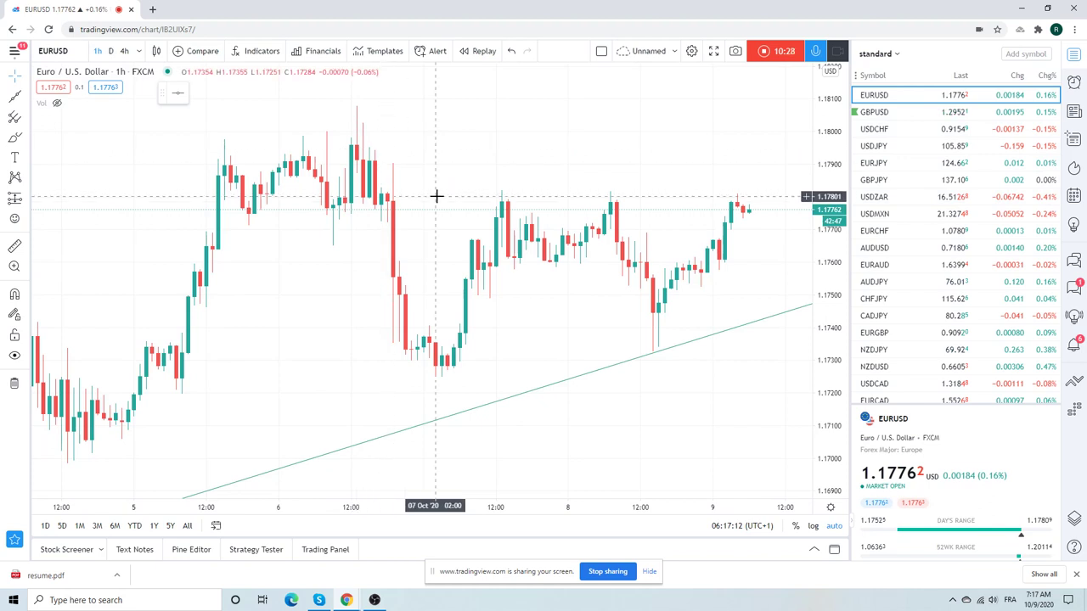